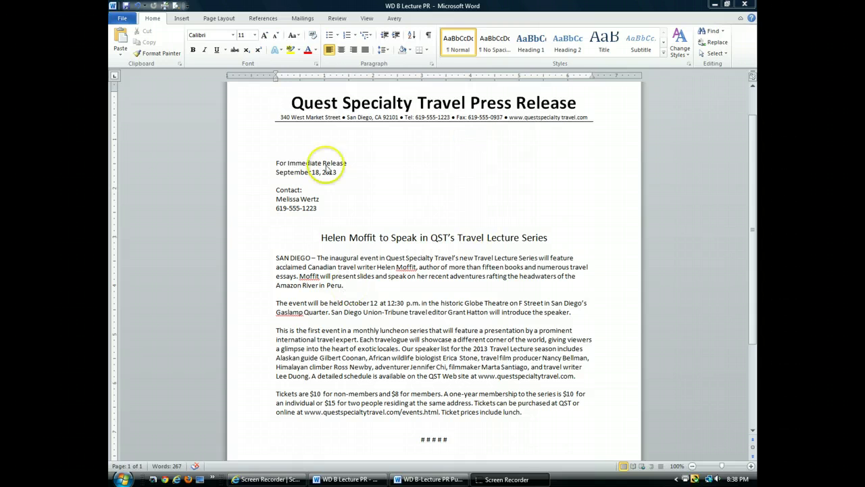
# Step: Bring up the finished 'WD B-Lecture PR Public' copy and preview its hyperlink ScreenTips
pyautogui.click(419, 480)
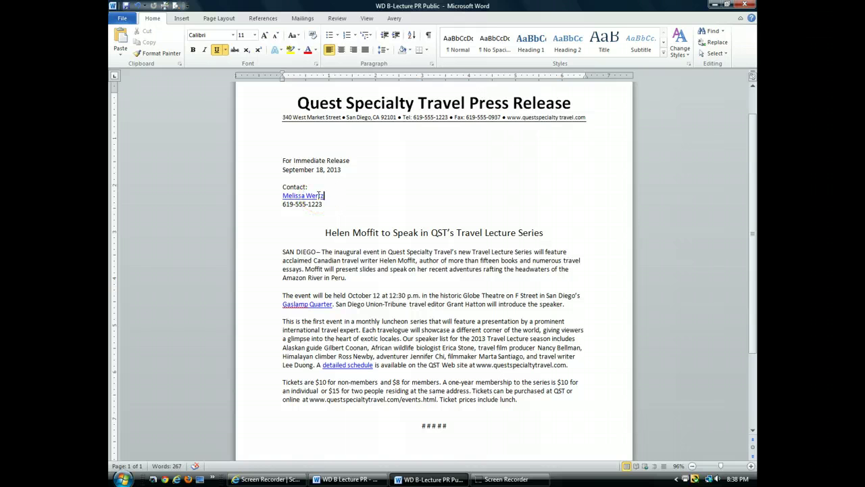
pyautogui.moveTo(293, 305)
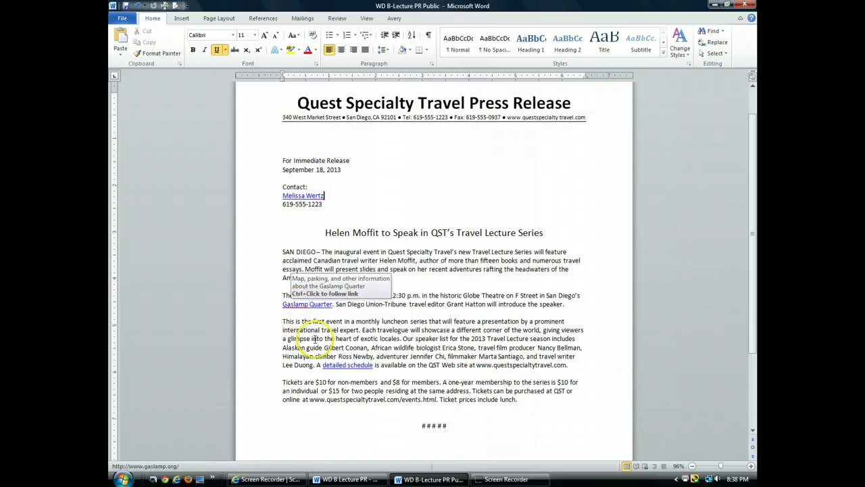
pyautogui.moveTo(337, 365)
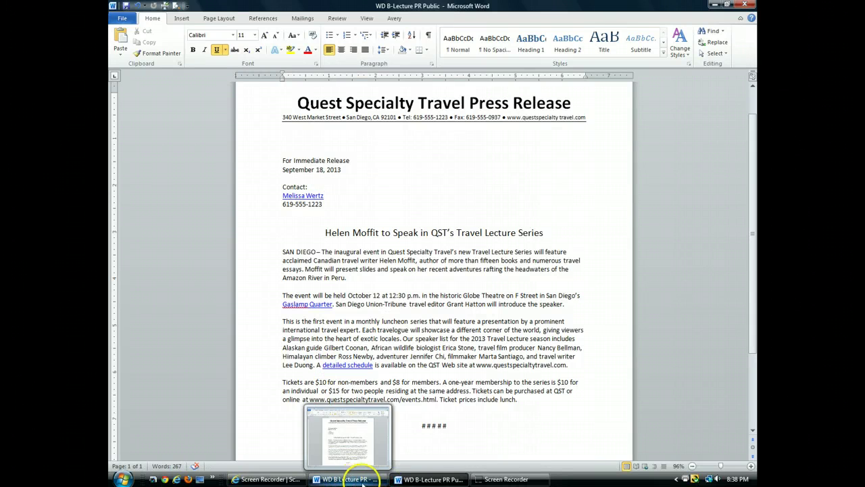
# Step: Return to the WD B Lecture PR document and select the contact name under Contact
pyautogui.moveTo(428, 482)
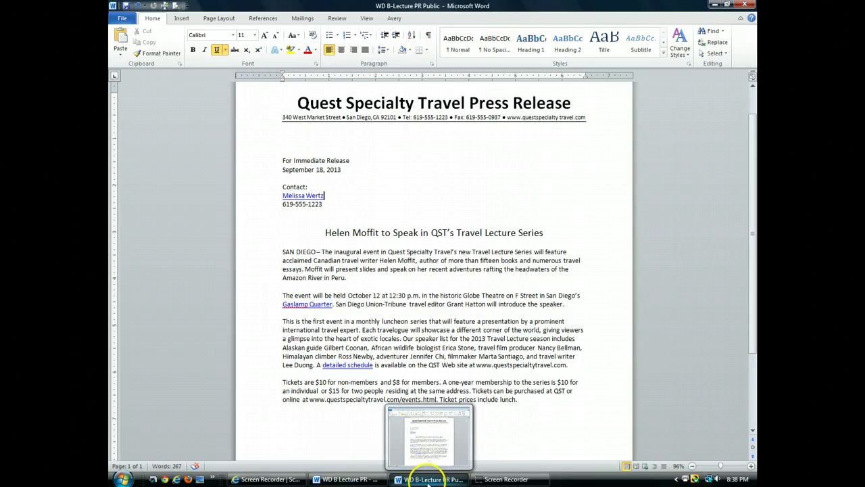
pyautogui.click(346, 479)
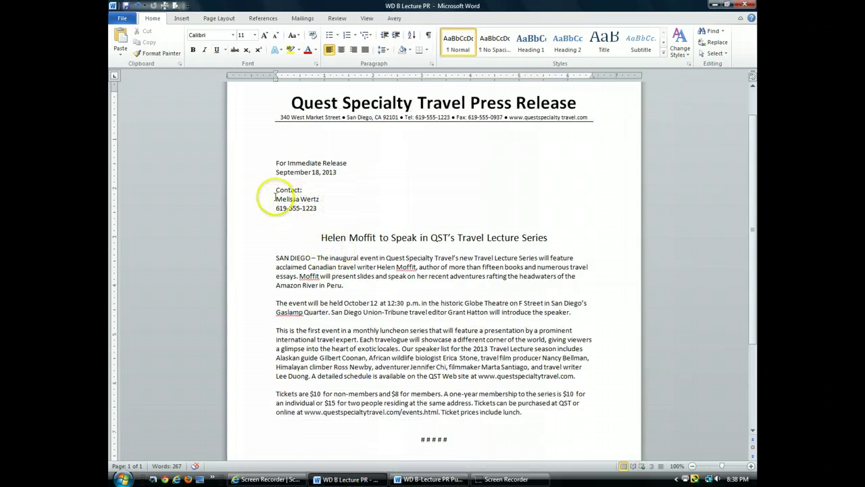
pyautogui.moveTo(276, 199); pyautogui.dragTo(321, 198)
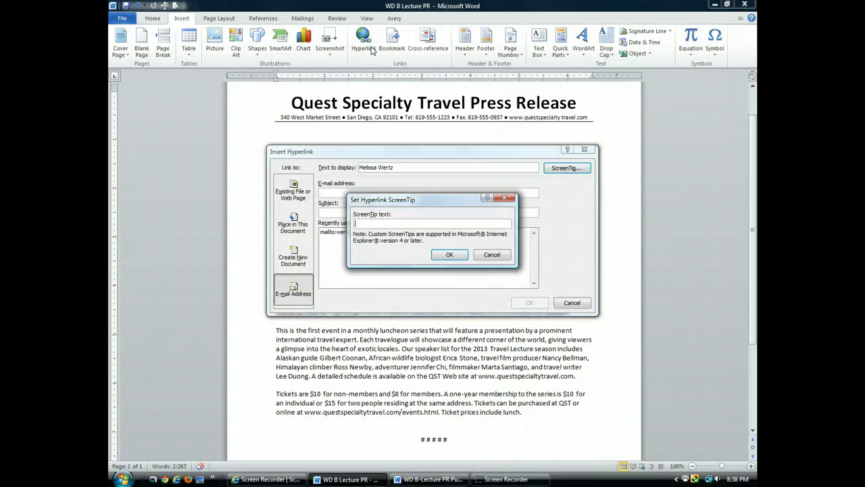
pyautogui.click(501, 256)
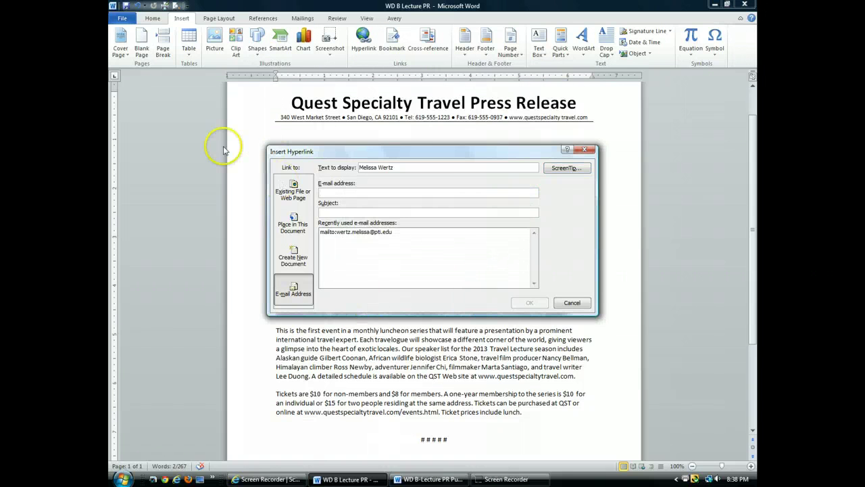
pyautogui.click(573, 303)
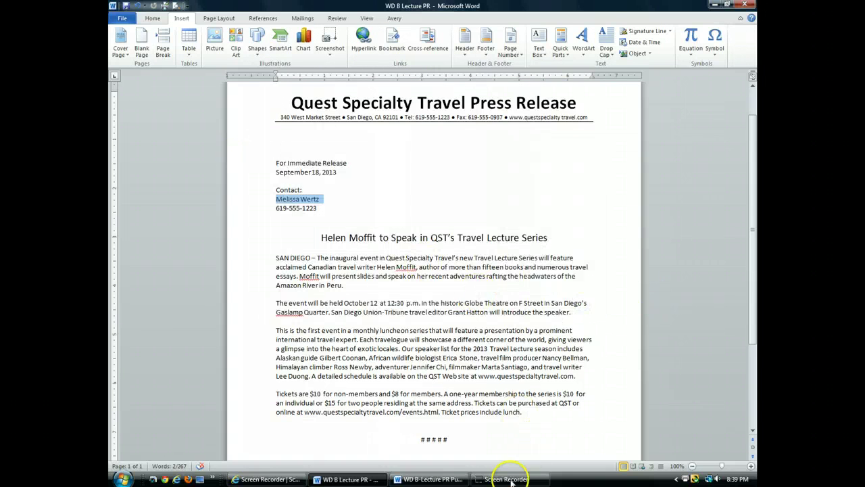
# Step: Link the selected contact name to the contact's e-mail address as a mailto hyperlink
pyautogui.hotkey('ctrl', 'k')
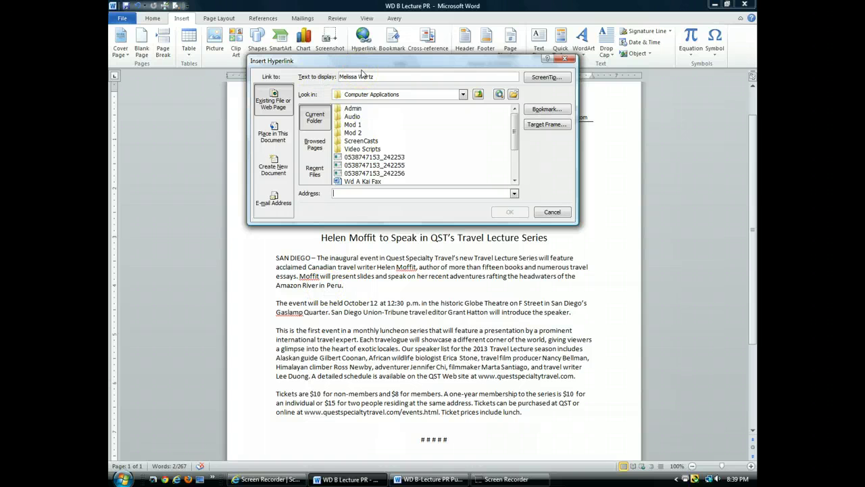
pyautogui.click(277, 205)
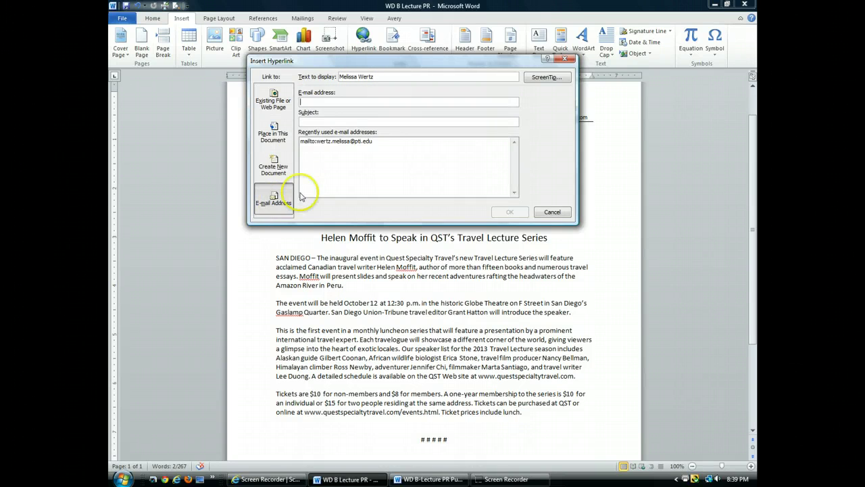
pyautogui.click(321, 100)
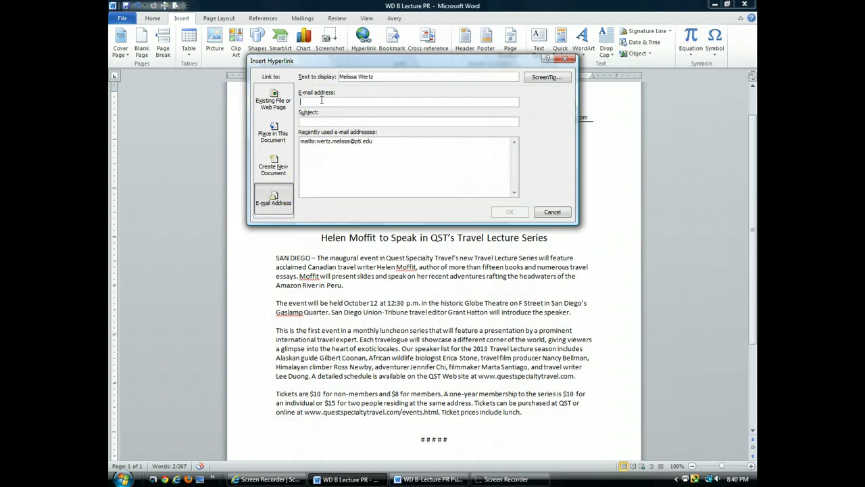
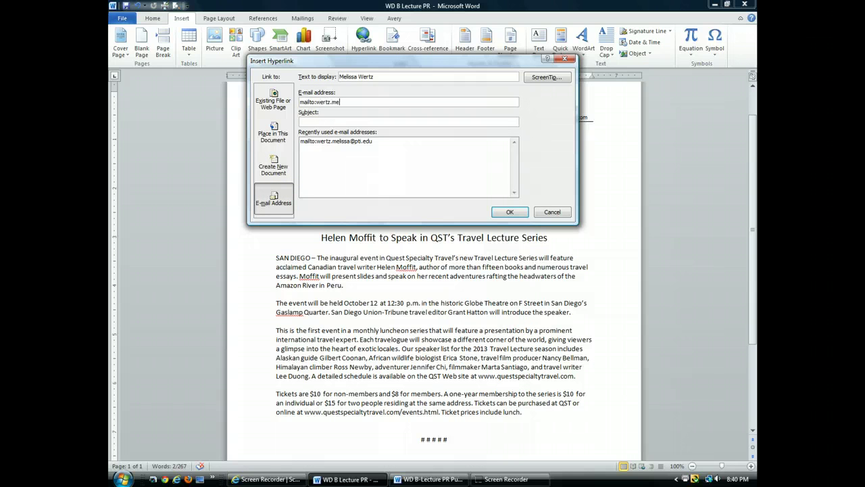
pyautogui.moveTo(316, 101); pyautogui.dragTo(300, 102)
pyautogui.click(511, 213)
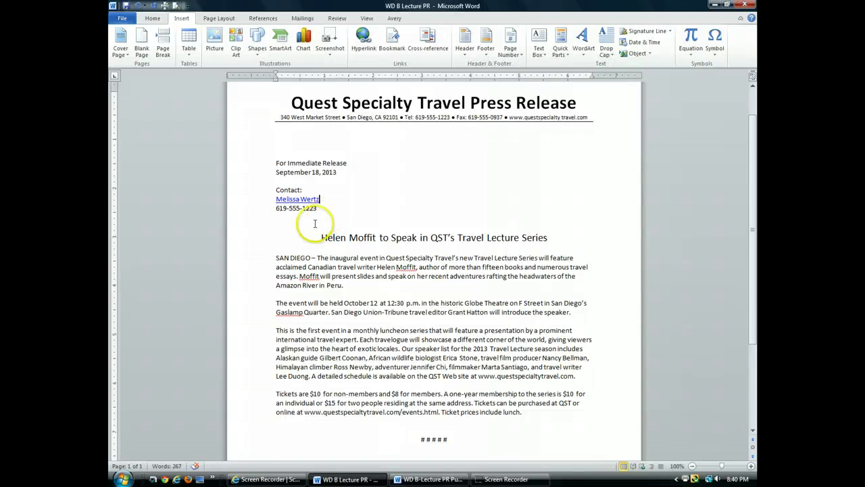
# Step: Deselect the new contact link and save the press release
pyautogui.moveTo(297, 202)
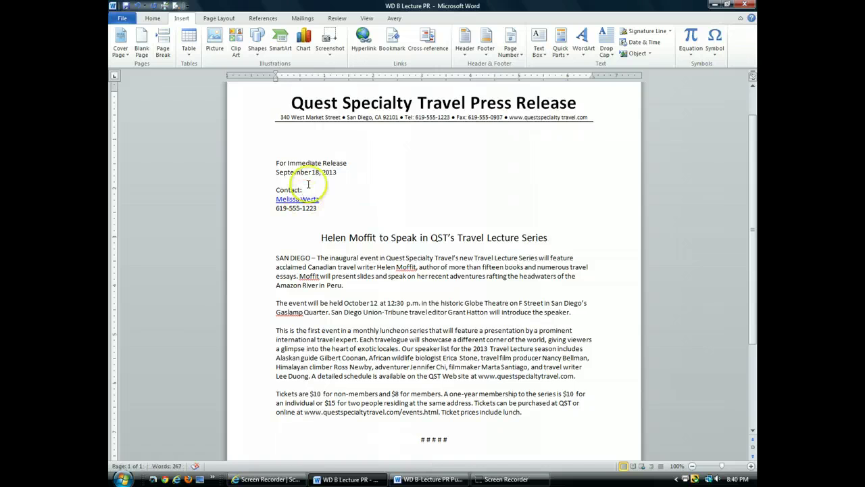
pyautogui.click(319, 203)
pyautogui.click(358, 207)
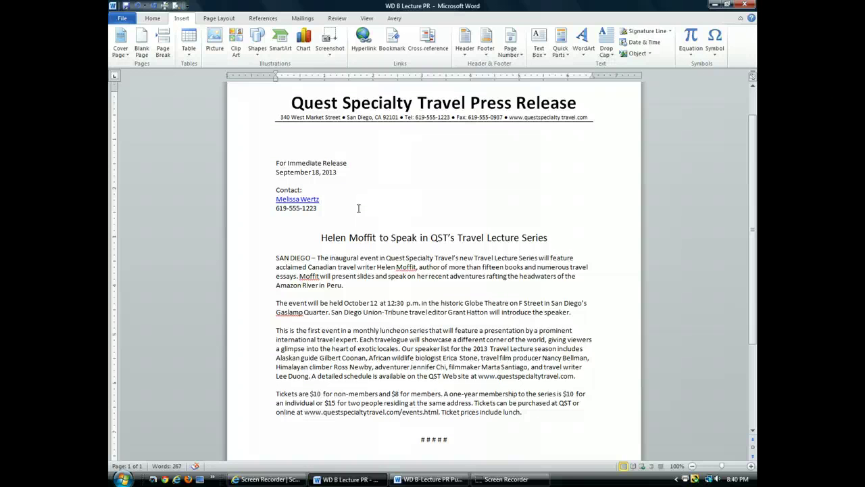
pyautogui.click(127, 5)
pyautogui.click(290, 140)
pyautogui.moveTo(286, 312); pyautogui.dragTo(328, 312)
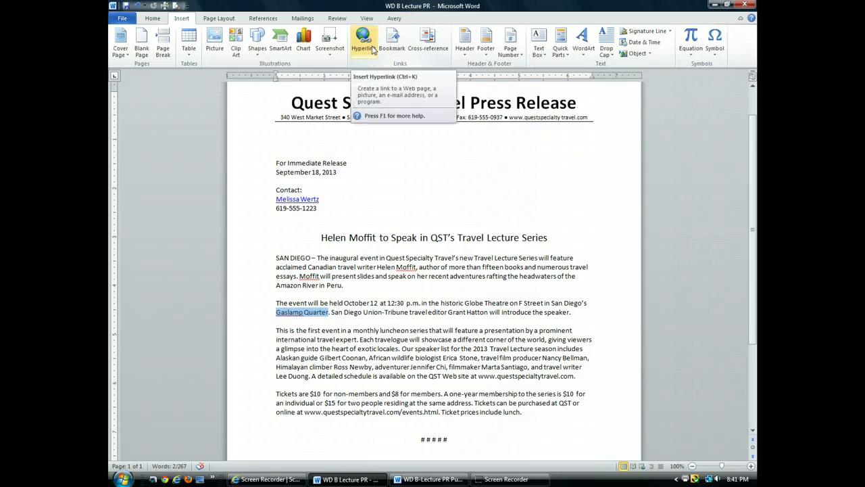
pyautogui.click(371, 49)
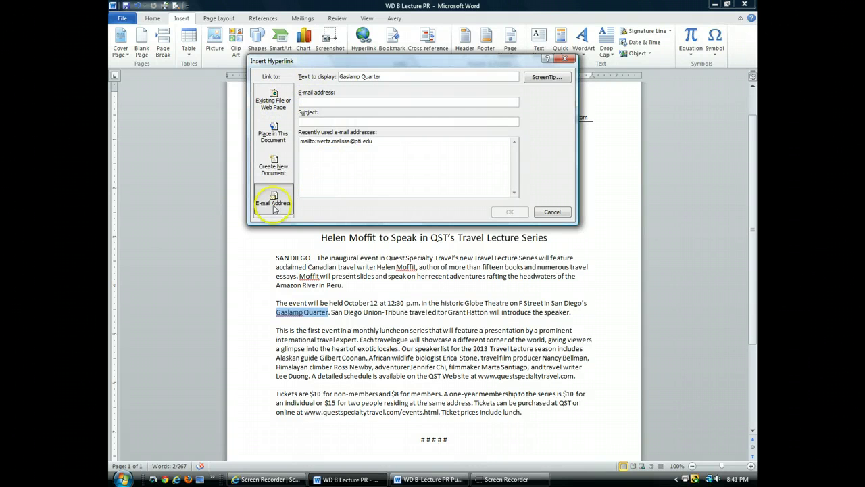
pyautogui.click(283, 111)
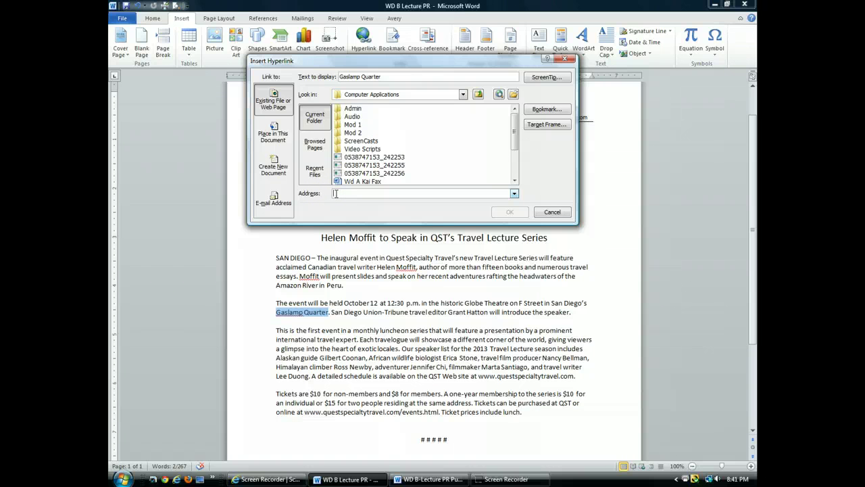
pyautogui.write('w')
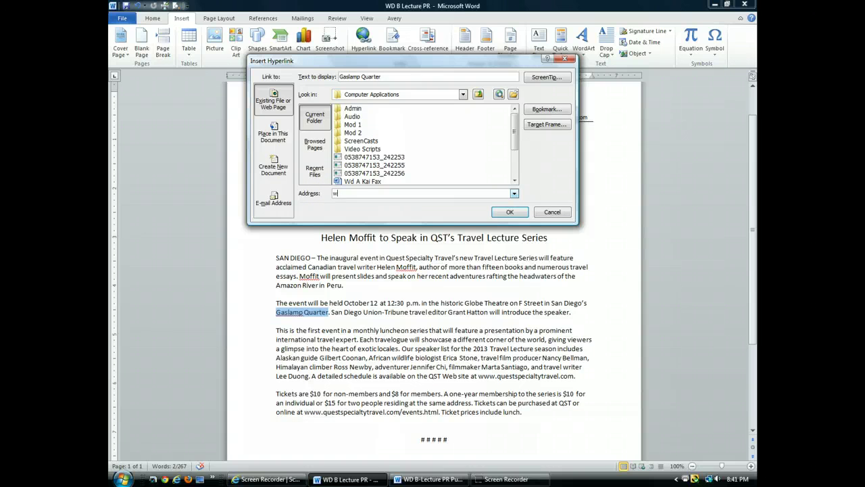
pyautogui.write('ww.gaslamp.org')
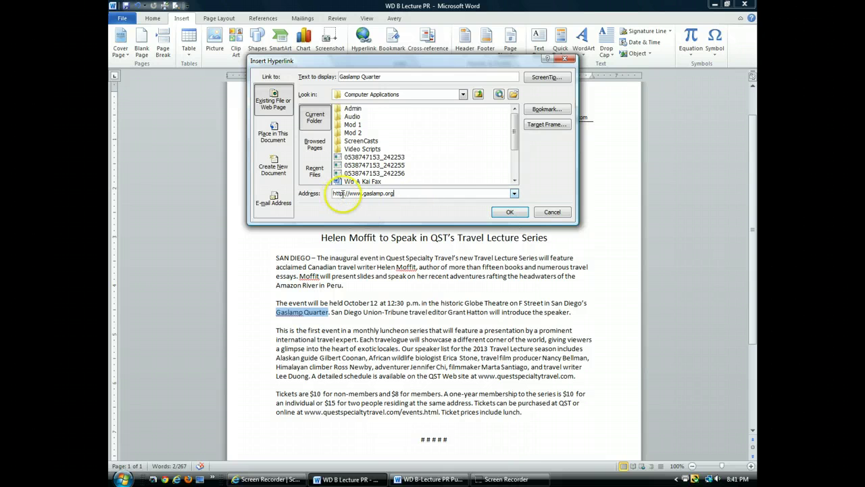
pyautogui.click(512, 213)
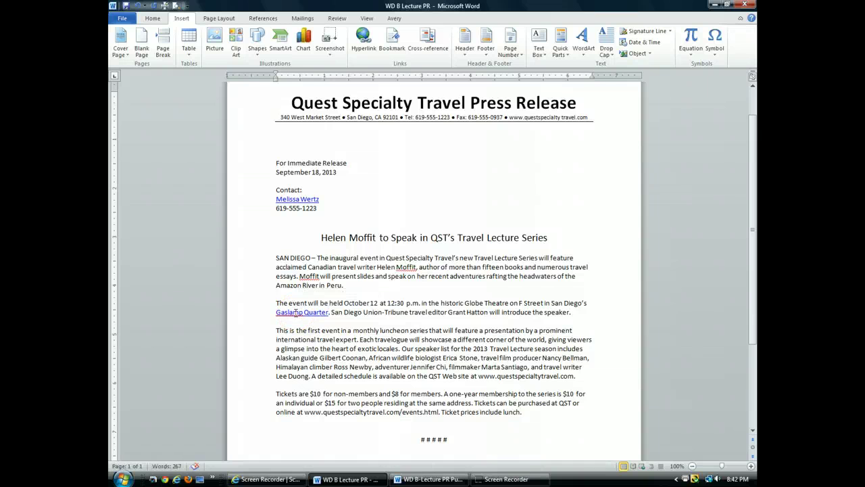
pyautogui.keyDown('ctrl'); pyautogui.click(298, 312); pyautogui.keyUp('ctrl')
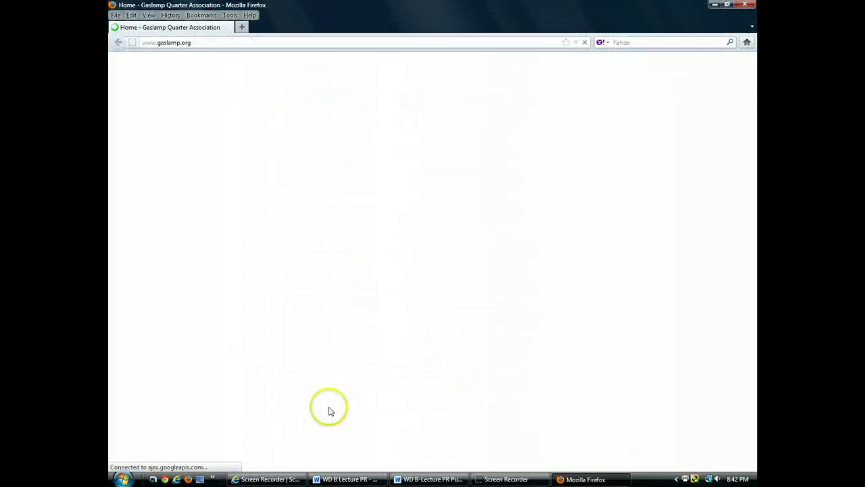
# Step: Check the gaslamp.org page in Firefox, then return to the WD B Lecture PR document
pyautogui.click(446, 479)
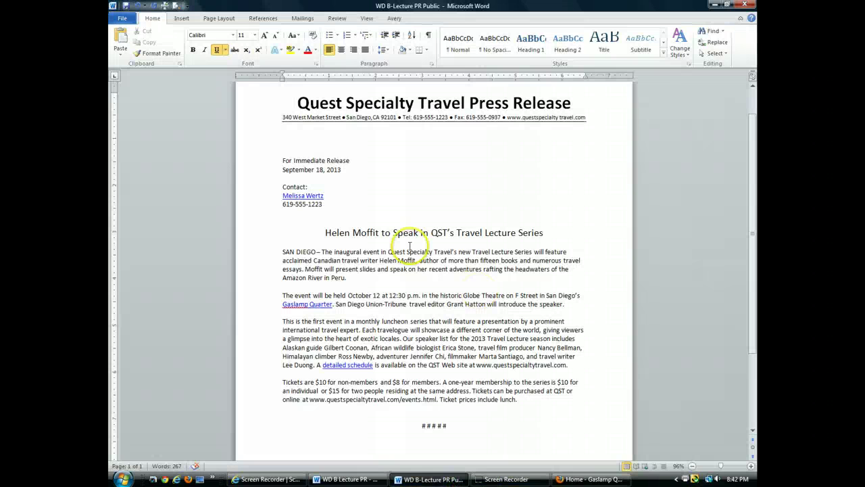
pyautogui.click(348, 478)
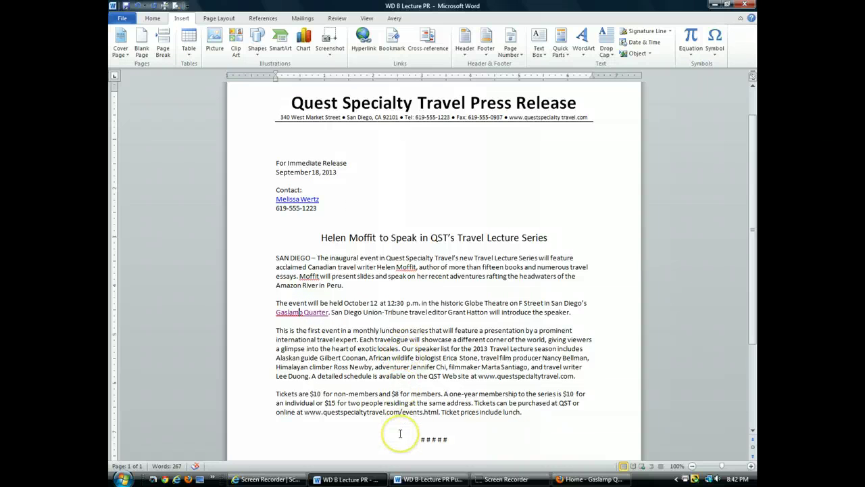
pyautogui.click(595, 480)
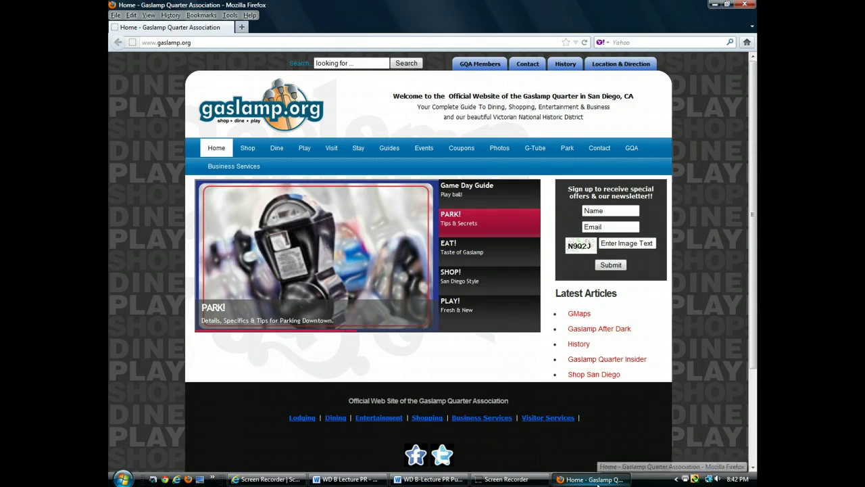
pyautogui.click(348, 479)
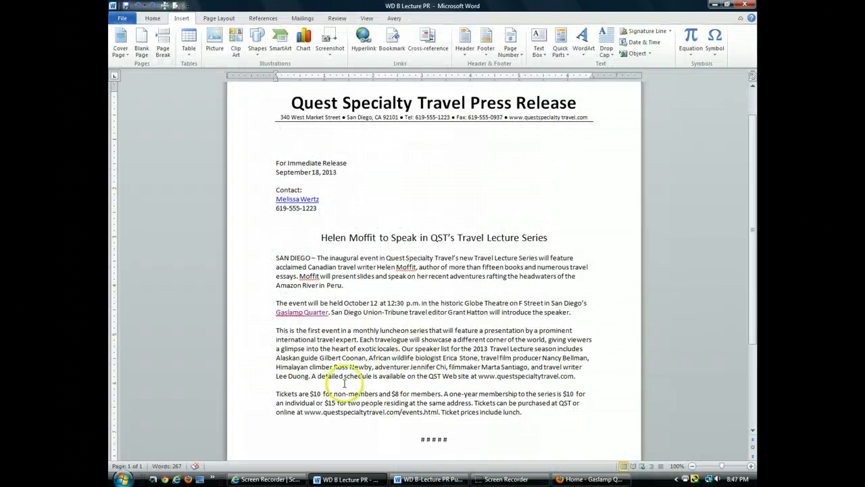
pyautogui.moveTo(317, 376); pyautogui.dragTo(361, 380)
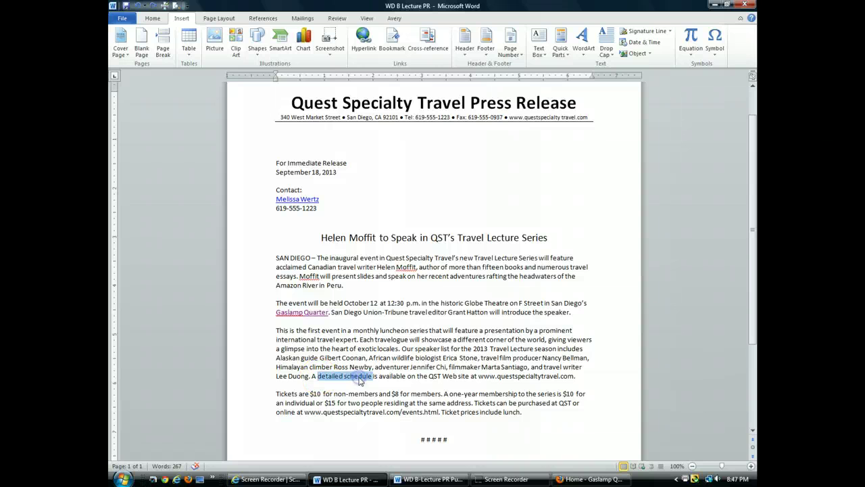
pyautogui.click(365, 37)
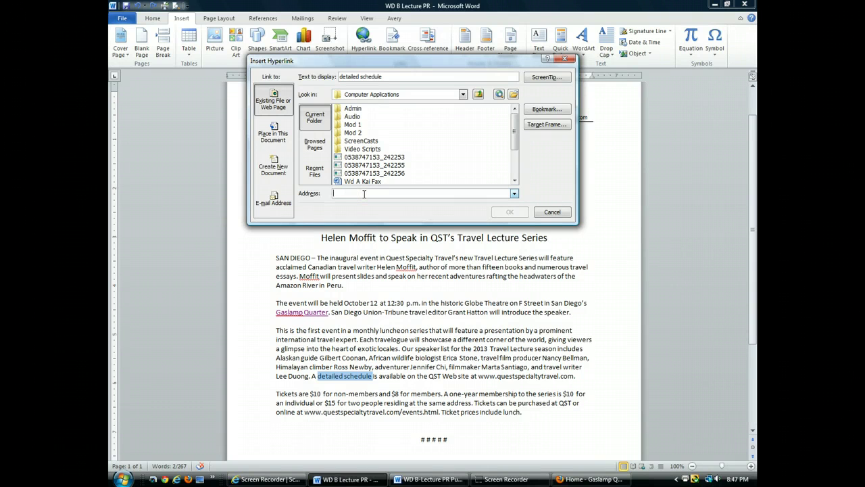
pyautogui.write('www.')
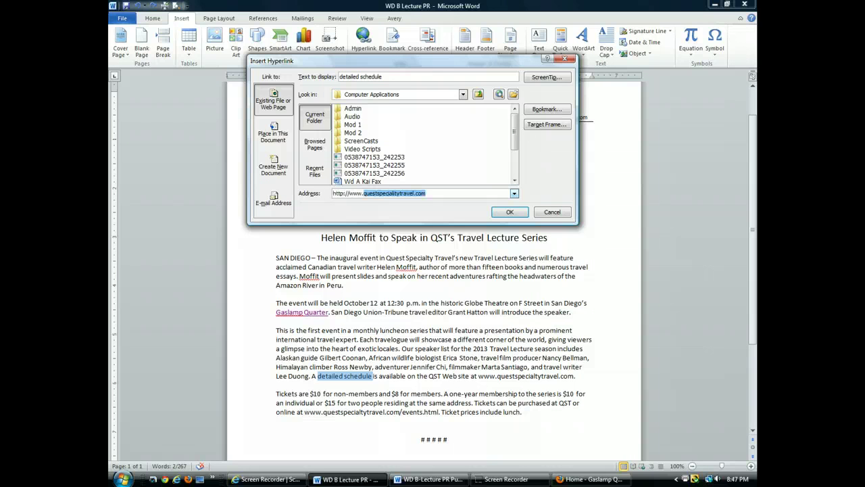
pyautogui.write('questsp')
pyautogui.click(511, 214)
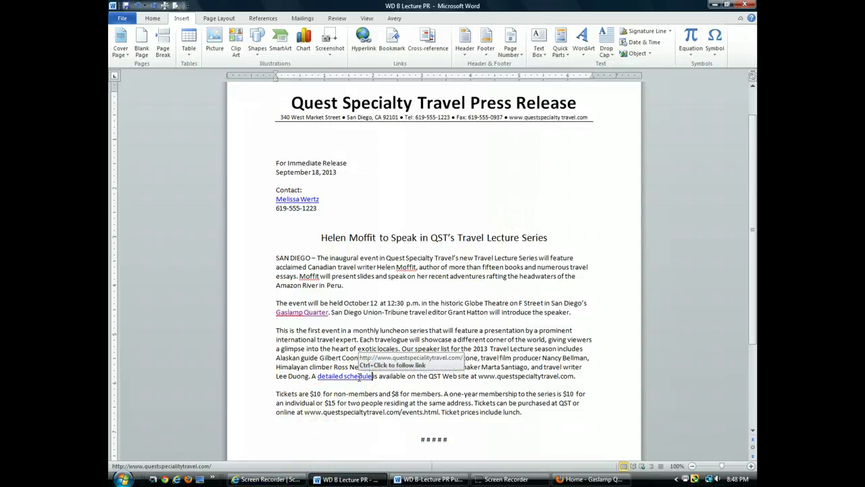
pyautogui.keyDown('ctrl'); pyautogui.click(359, 377); pyautogui.keyUp('ctrl')
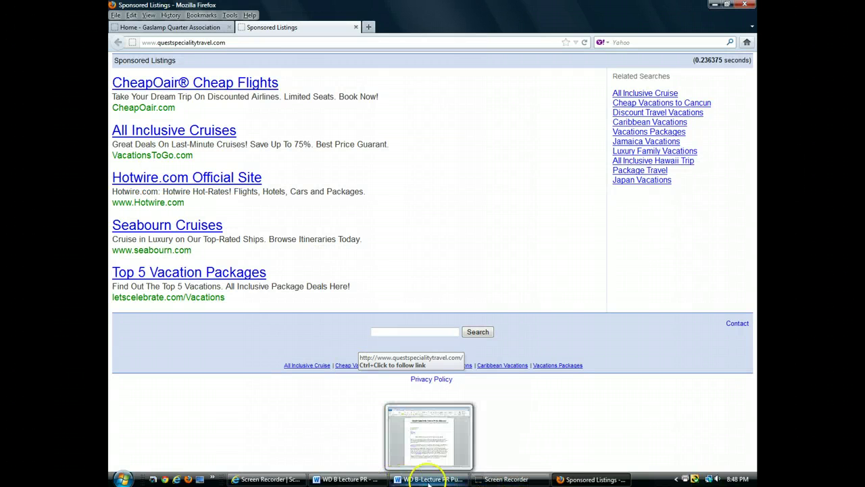
pyautogui.click(360, 480)
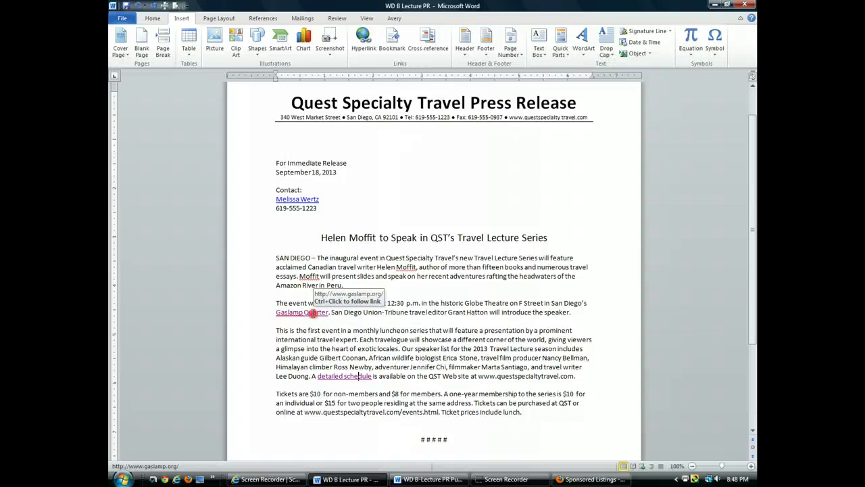
# Step: Give the Gaslamp Quarter link a ScreenTip reading 'Map, parking, and other information about the Gaslamp Quarter'
pyautogui.rightClick(313, 312)
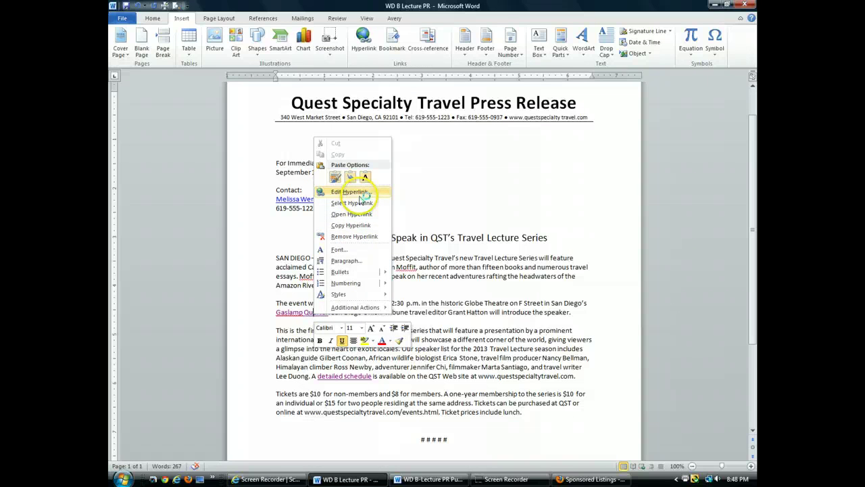
pyautogui.click(351, 192)
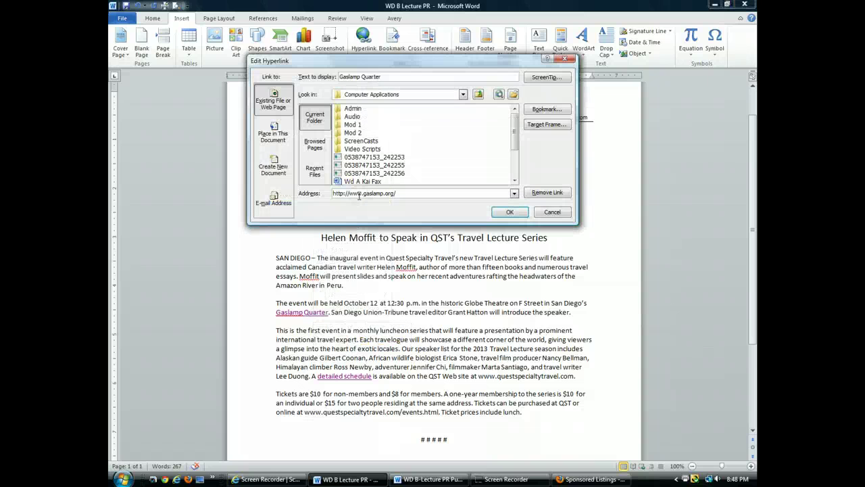
pyautogui.click(550, 80)
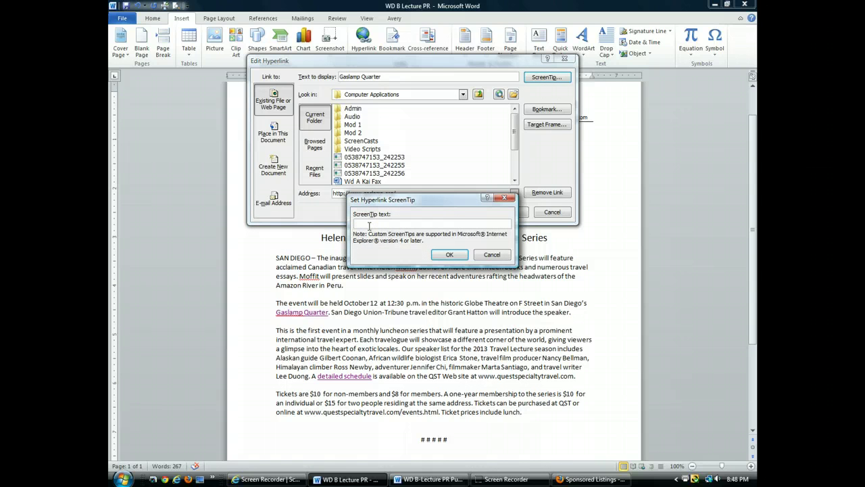
pyautogui.write('Map, parking, and other informaotin about the Graslam')
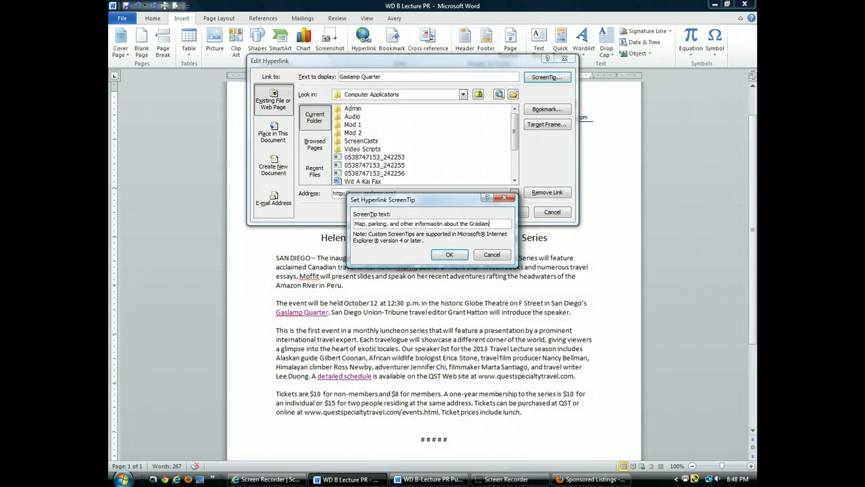
pyautogui.write('p Wu')
pyautogui.write('er')
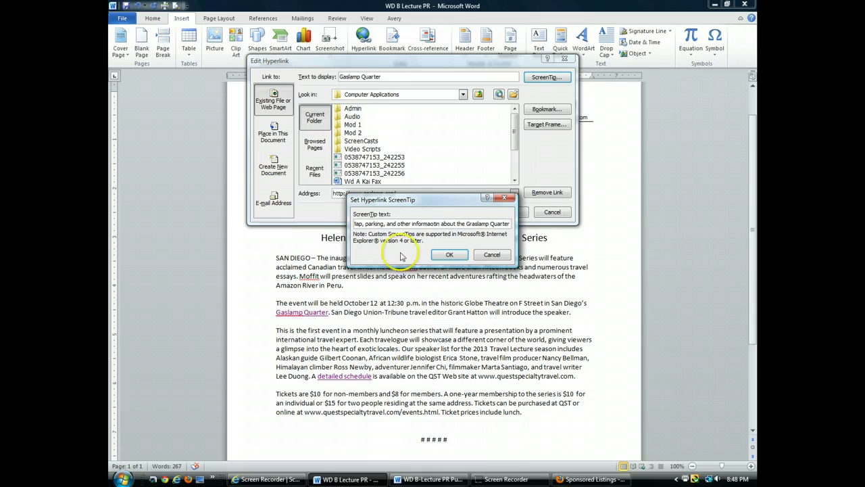
pyautogui.click(450, 255)
pyautogui.click(507, 212)
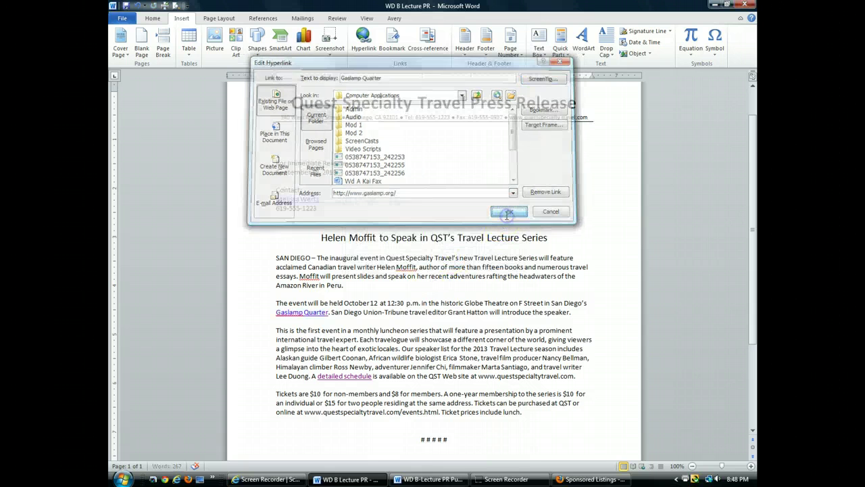
pyautogui.moveTo(302, 311)
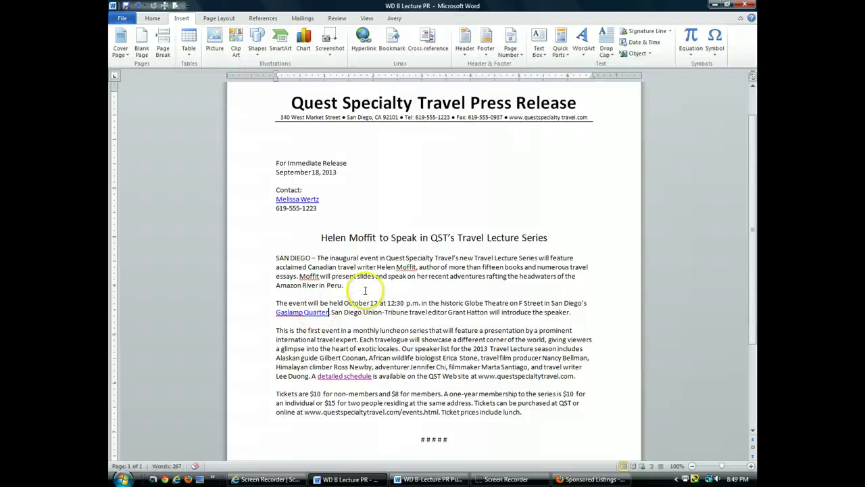
# Step: Correct 'Graslamp' to 'Gaslamp' in the Gaslamp Quarter link's ScreenTip
pyautogui.rightClick(302, 313)
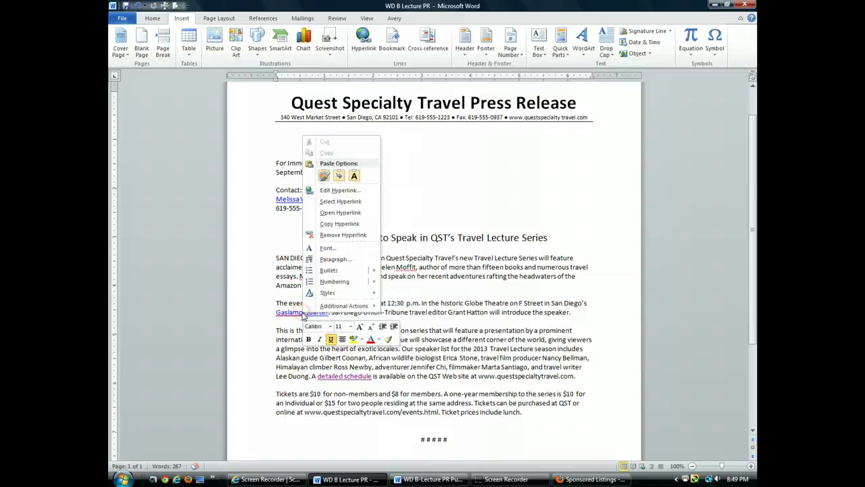
pyautogui.click(338, 190)
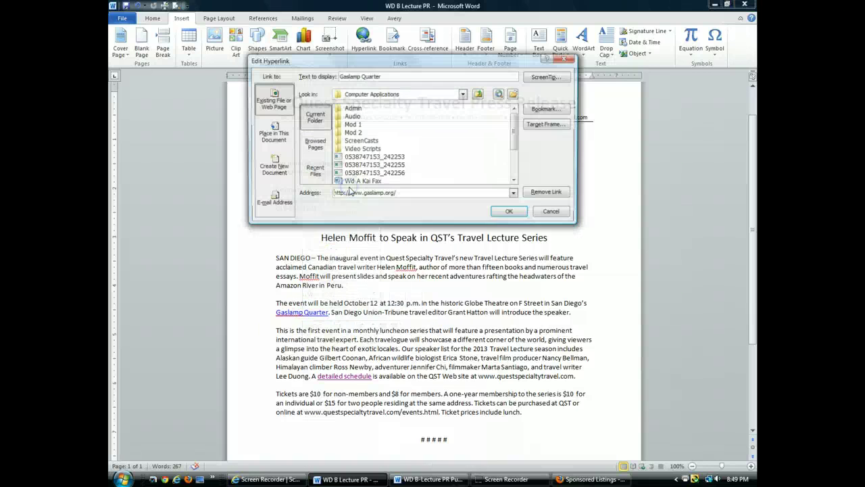
pyautogui.click(549, 77)
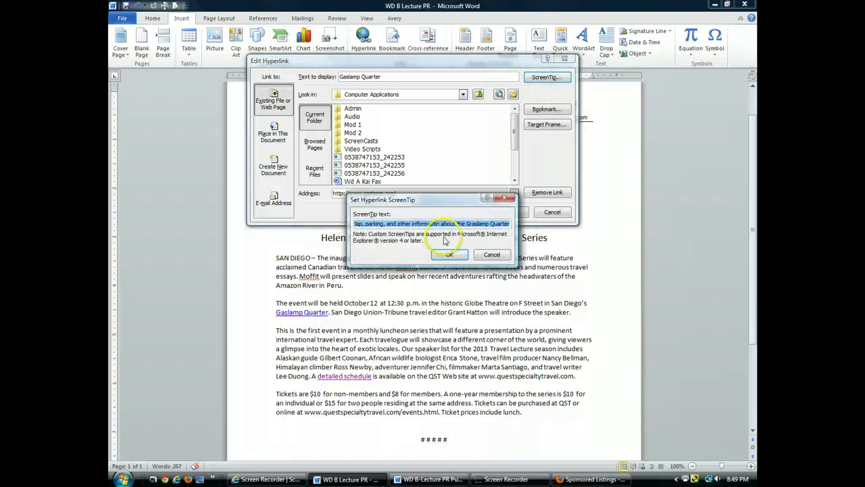
pyautogui.click(466, 224)
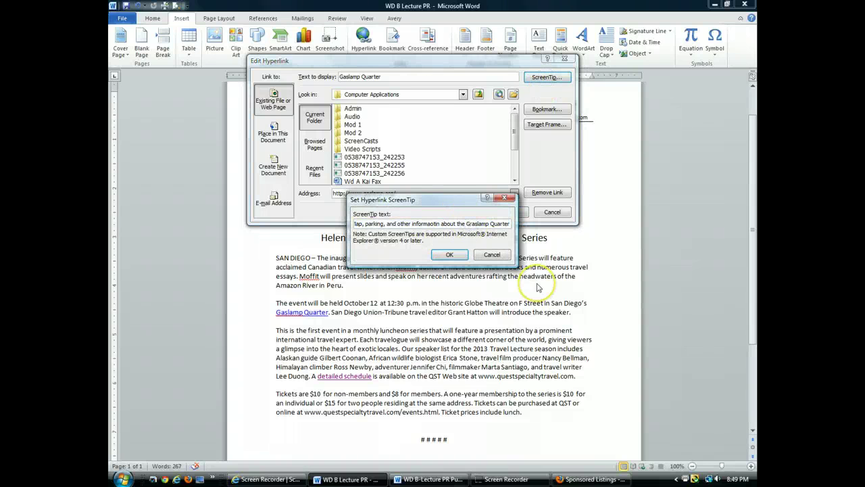
pyautogui.click(455, 256)
pyautogui.click(507, 215)
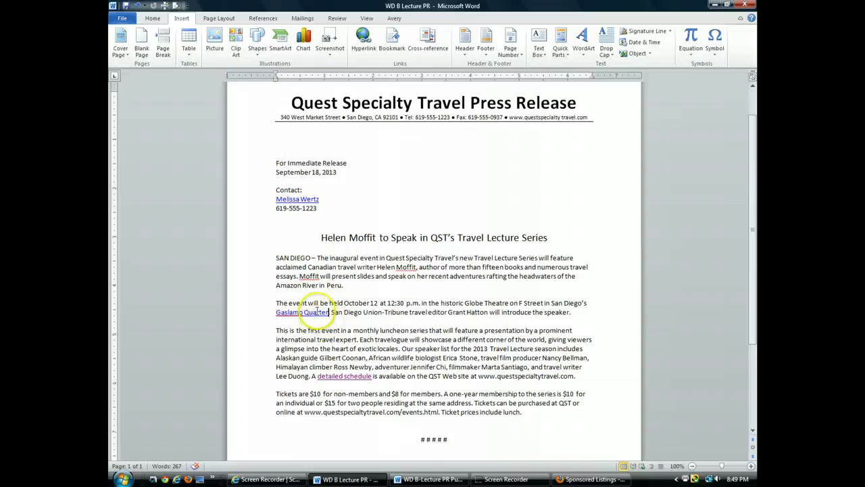
pyautogui.moveTo(317, 315)
pyautogui.moveTo(349, 376)
pyautogui.click(531, 481)
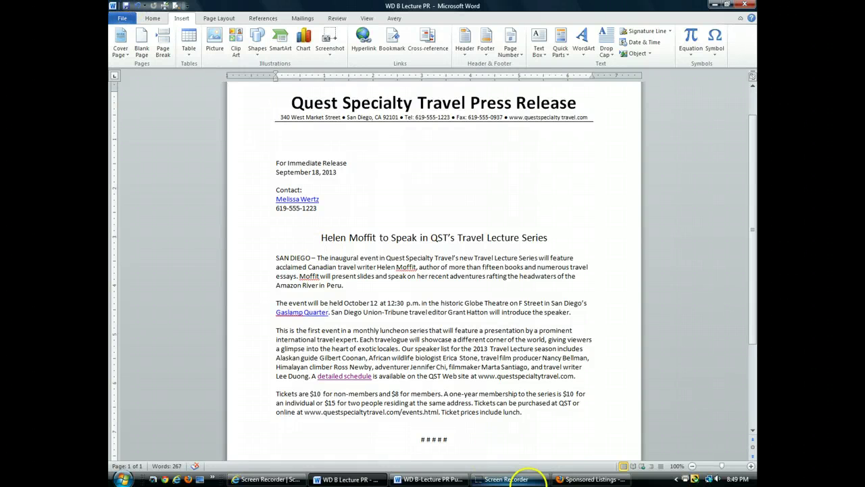